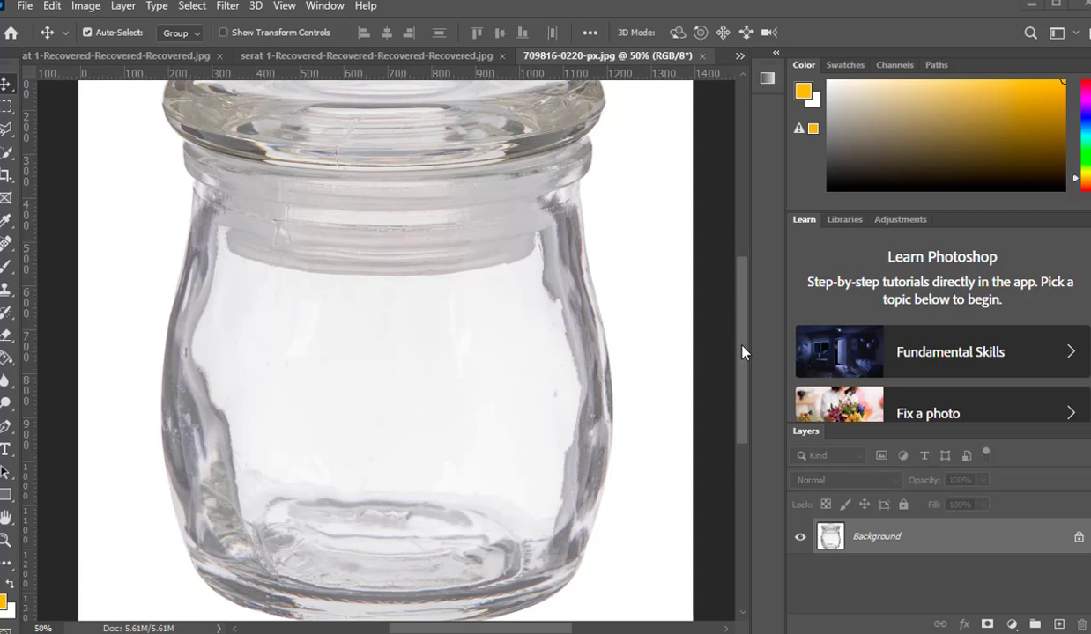
Unlock the jar Background layer into Layer 0 and duplicate it as Layer 0 copy.
{"action": "left_click_drag", "start_coordinate": [743, 377], "coordinate": [742, 395]}
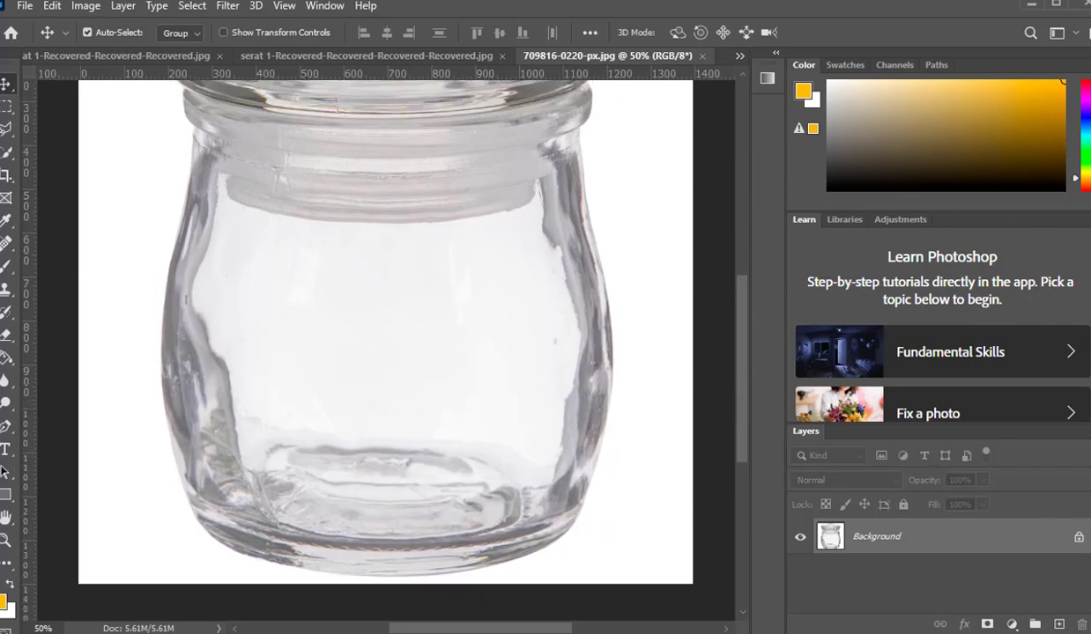
{"action": "left_click", "coordinate": [1079, 540]}
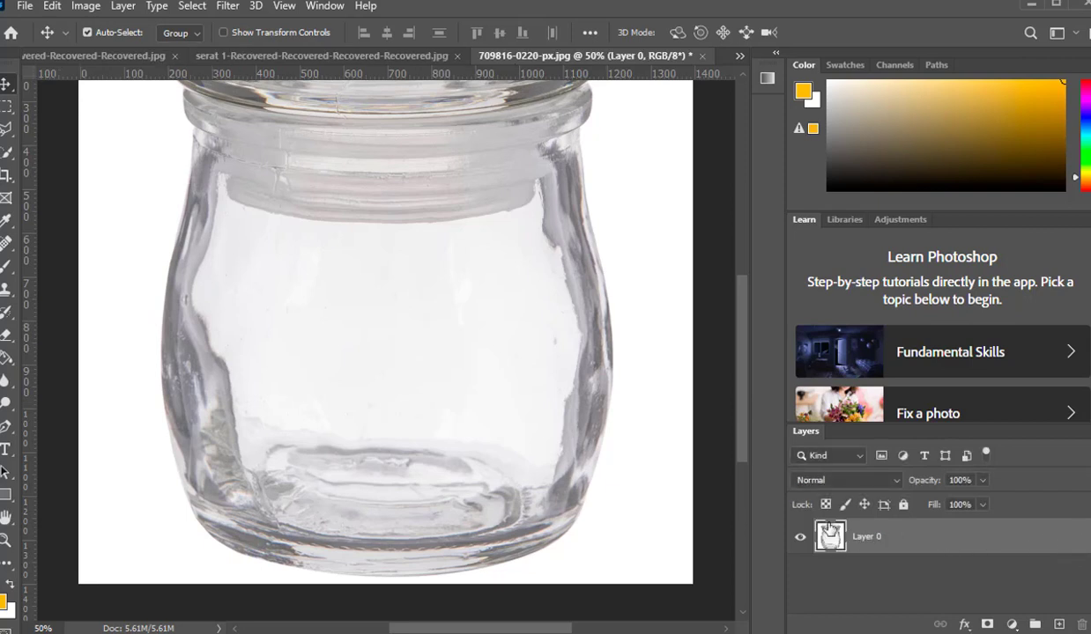
{"action": "right_click", "coordinate": [949, 541]}
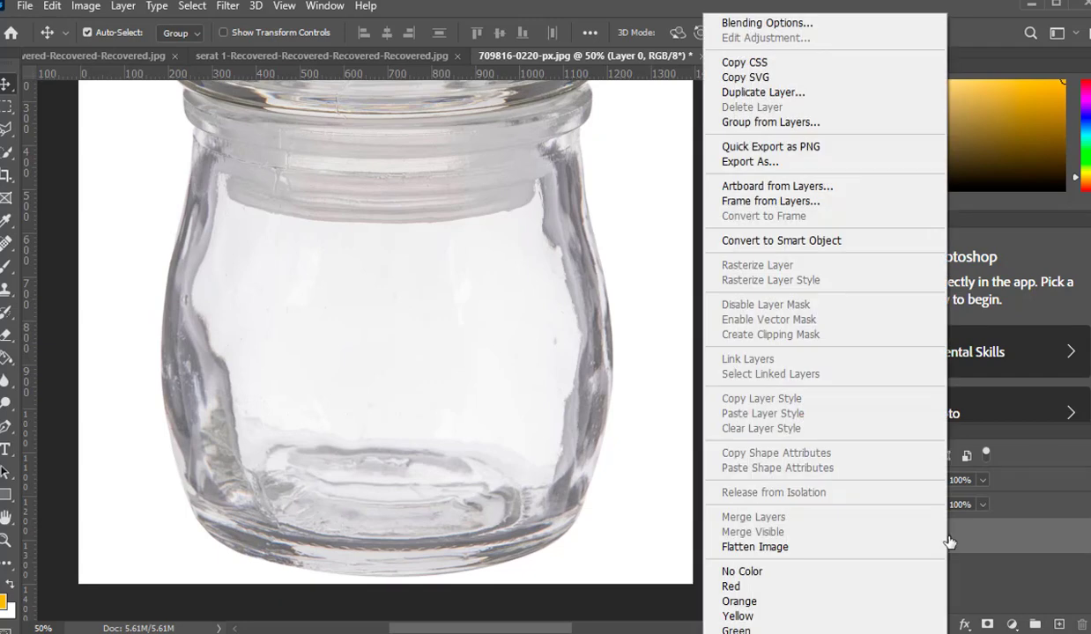
{"action": "left_click", "coordinate": [781, 93]}
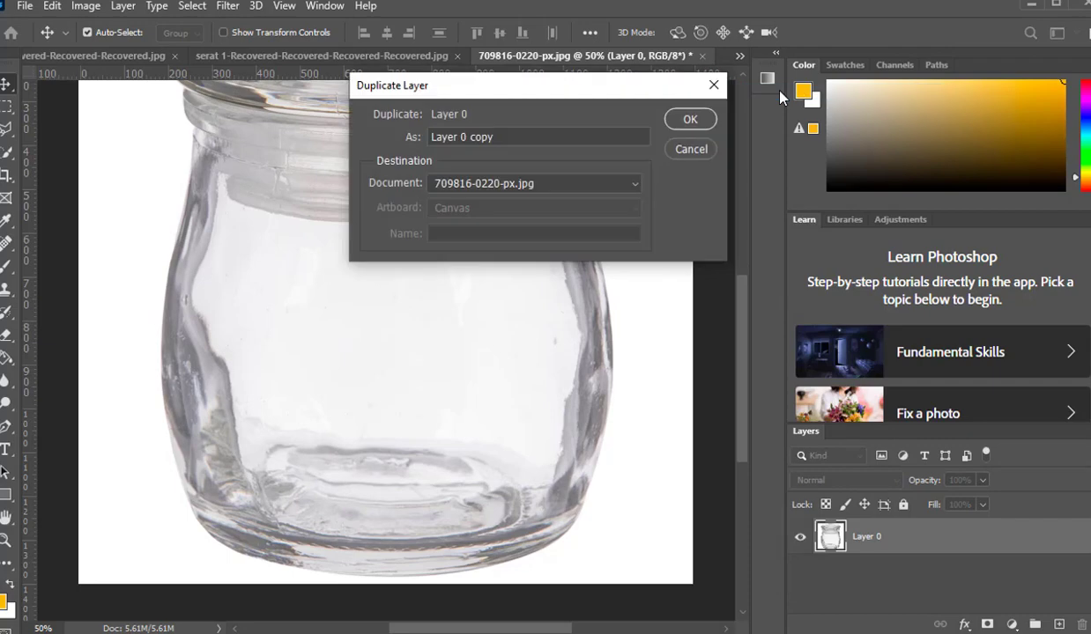
{"action": "left_click", "coordinate": [691, 120]}
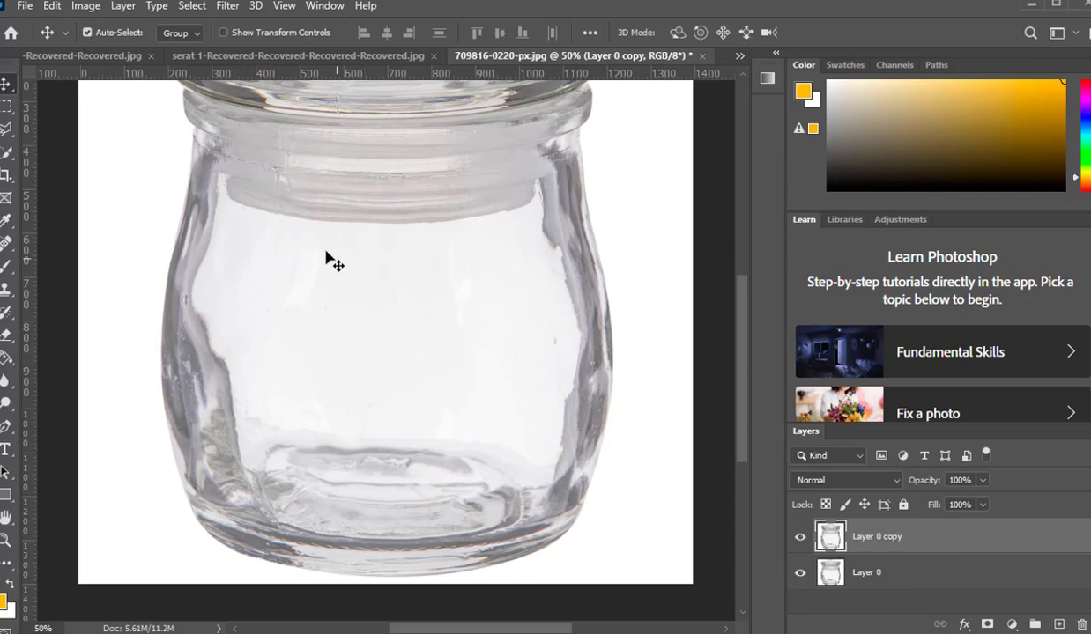
Open images (6) from Downloads and drag the goldfish photo into the jar document.
{"action": "left_click", "coordinate": [21, 7]}
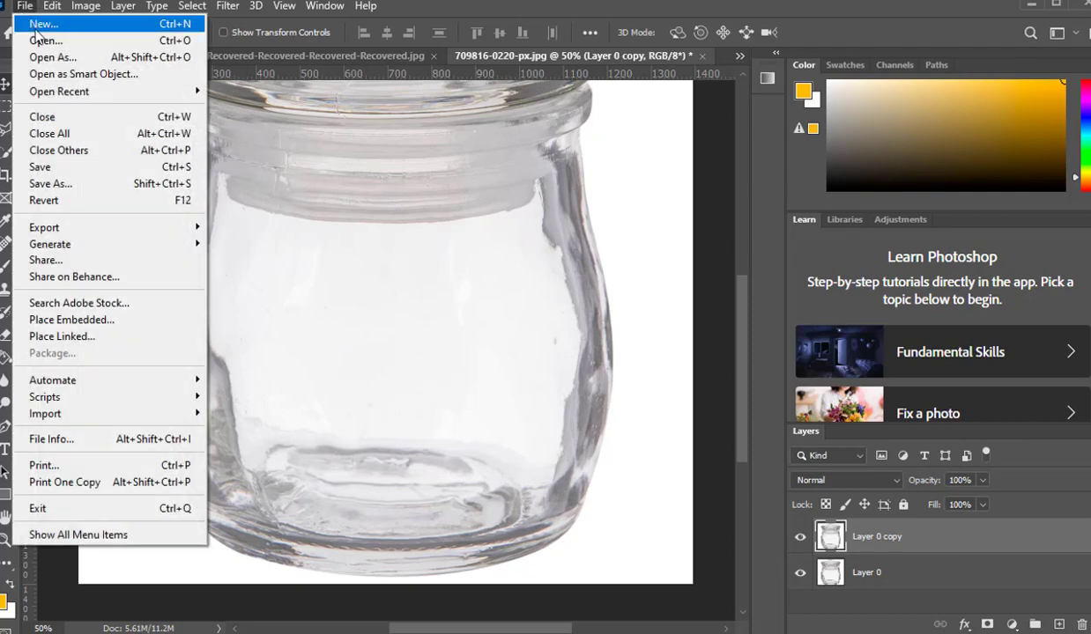
{"action": "left_click", "coordinate": [39, 42]}
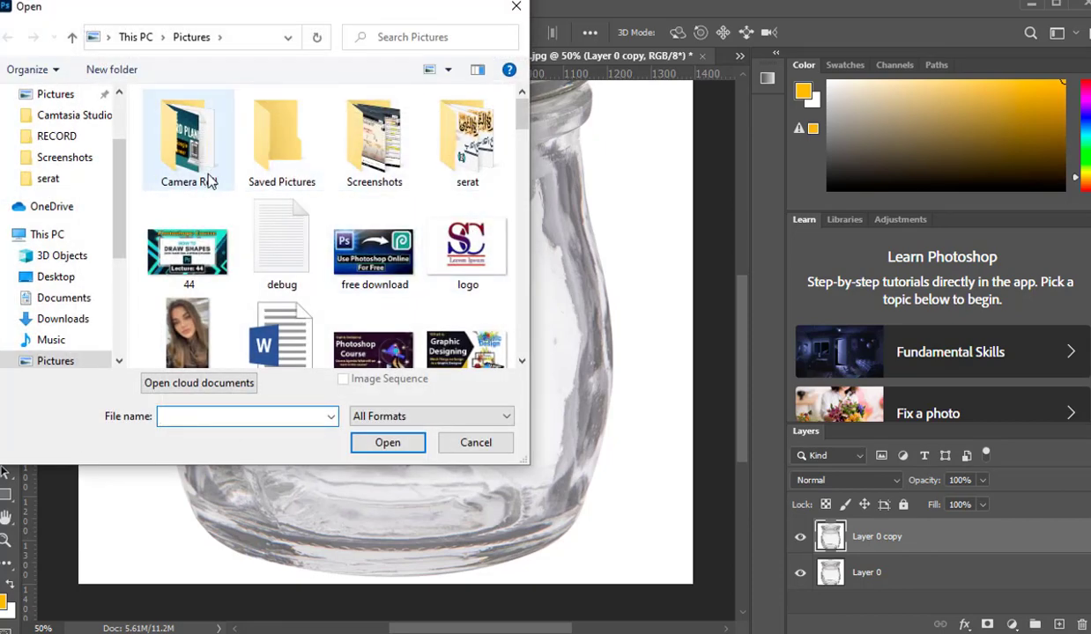
{"action": "left_click", "coordinate": [88, 320]}
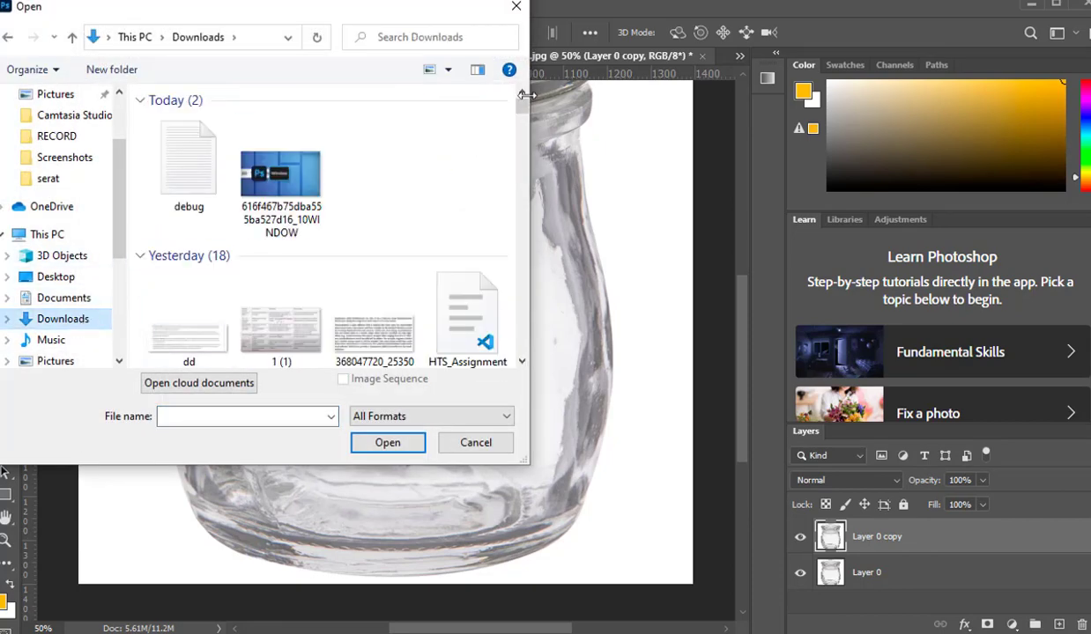
{"action": "left_click_drag", "start_coordinate": [521, 110], "coordinate": [520, 117]}
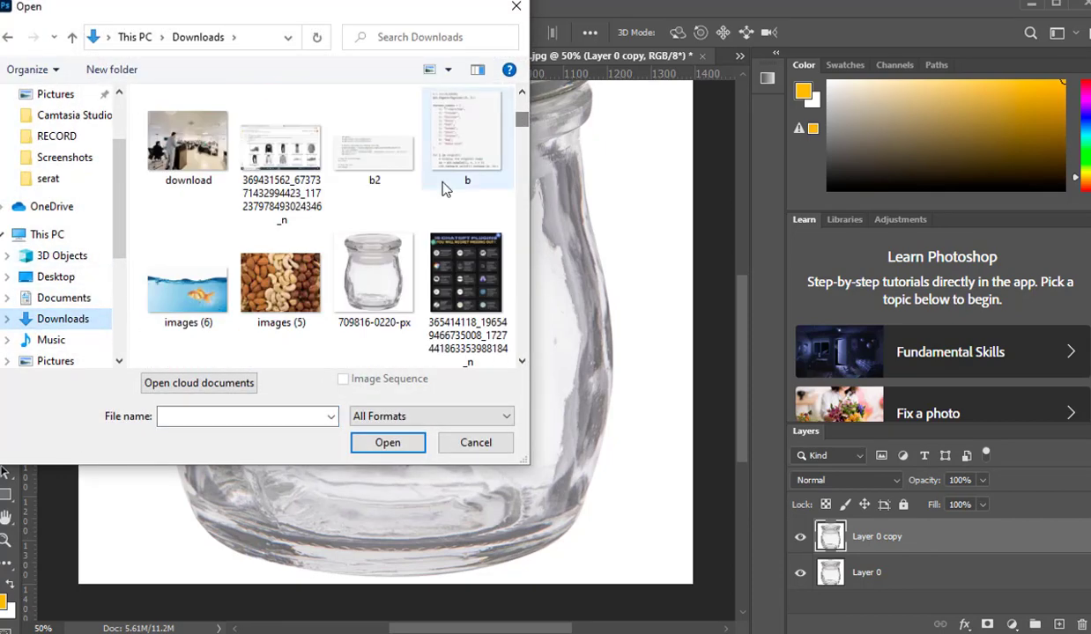
{"action": "double_click", "coordinate": [201, 293]}
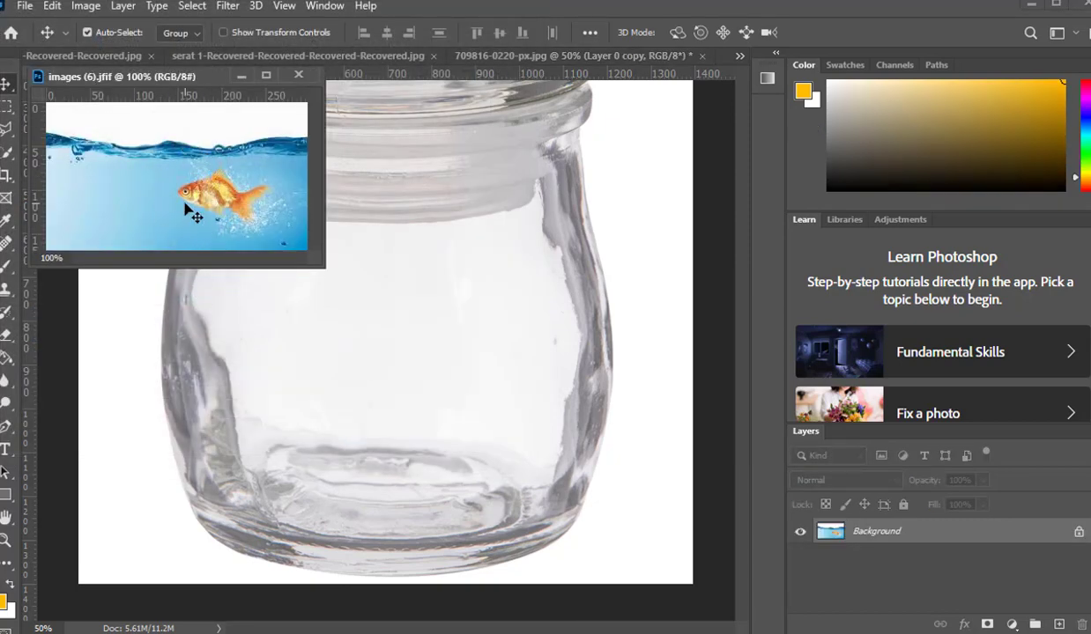
{"action": "left_click_drag", "start_coordinate": [185, 209], "coordinate": [408, 368]}
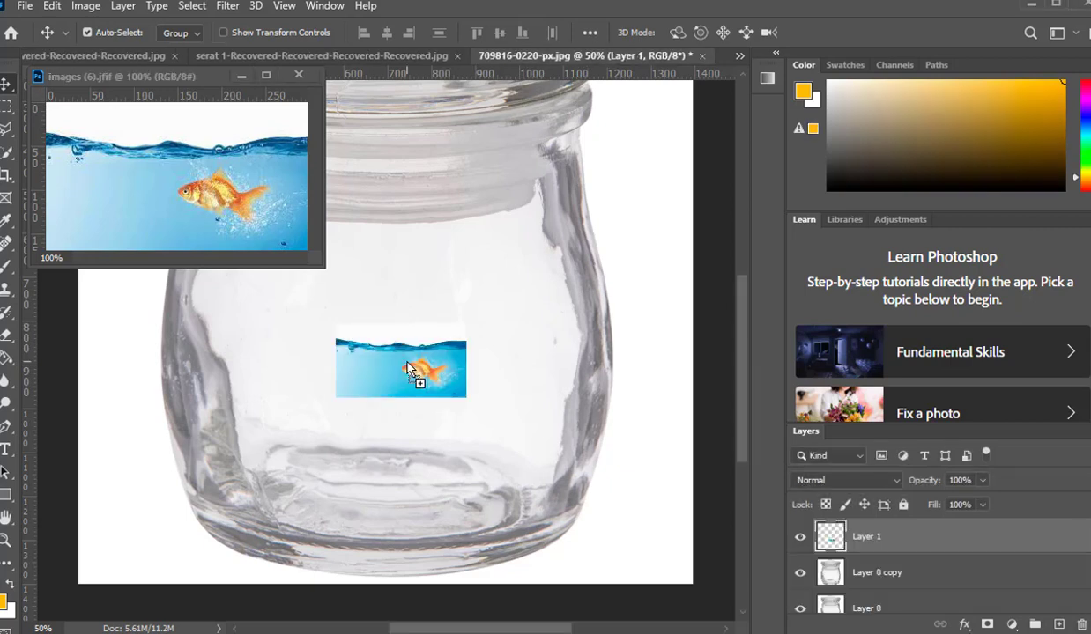
Close the goldfish window and scale Layer 1 to 346.15% across the jar's lower half.
{"action": "left_click", "coordinate": [304, 78]}
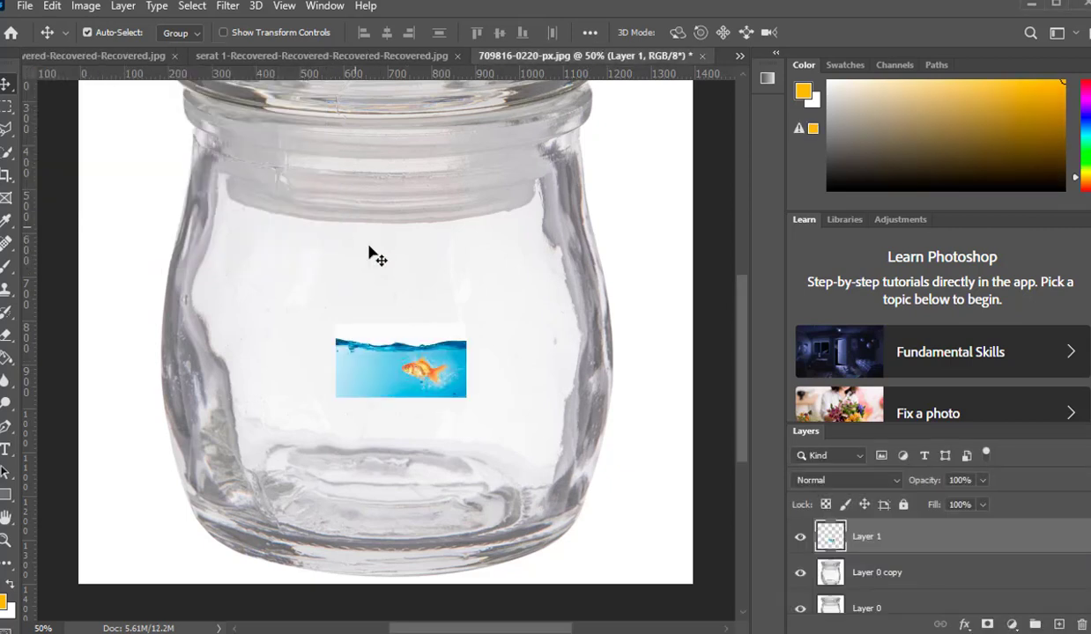
{"action": "key", "text": "ctrl+t"}
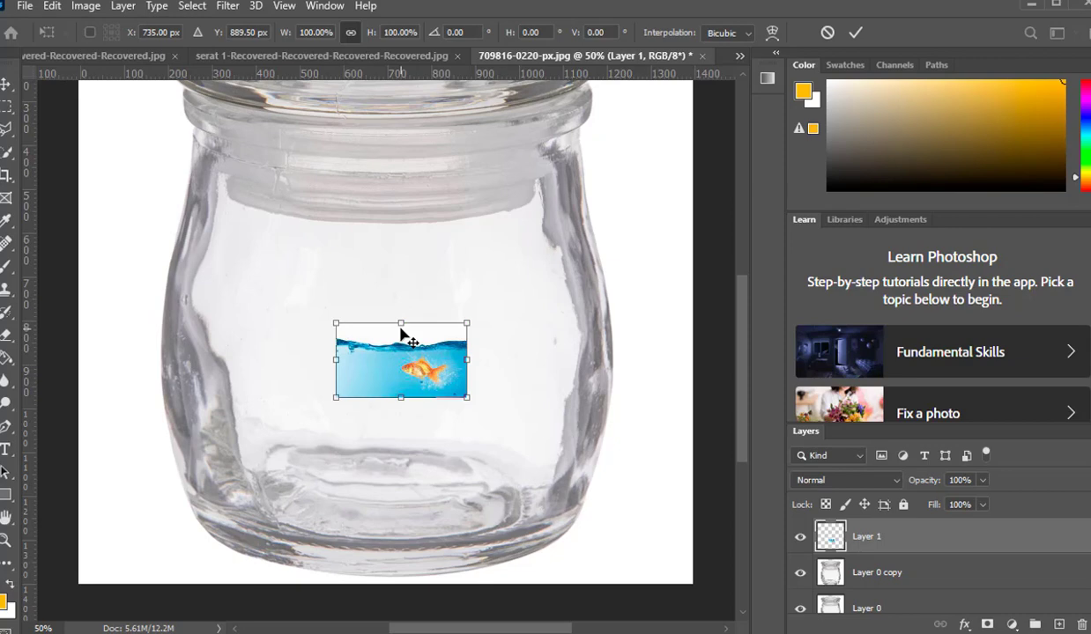
{"action": "left_click_drag", "start_coordinate": [401, 397], "coordinate": [401, 575]}
{"action": "mouse_move", "coordinate": [455, 540]}
{"action": "left_mouse_down"}
{"action": "mouse_move", "coordinate": [432, 476]}
{"action": "mouse_move", "coordinate": [419, 540]}
{"action": "mouse_move", "coordinate": [434, 539]}
{"action": "left_mouse_up"}
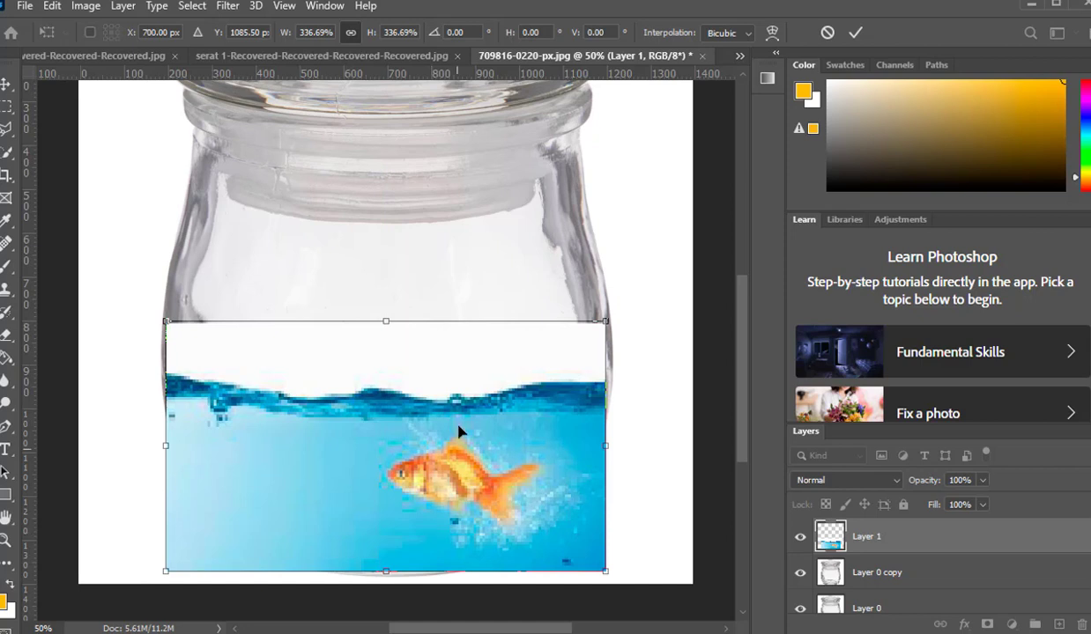
{"action": "left_click_drag", "start_coordinate": [386, 321], "coordinate": [385, 314]}
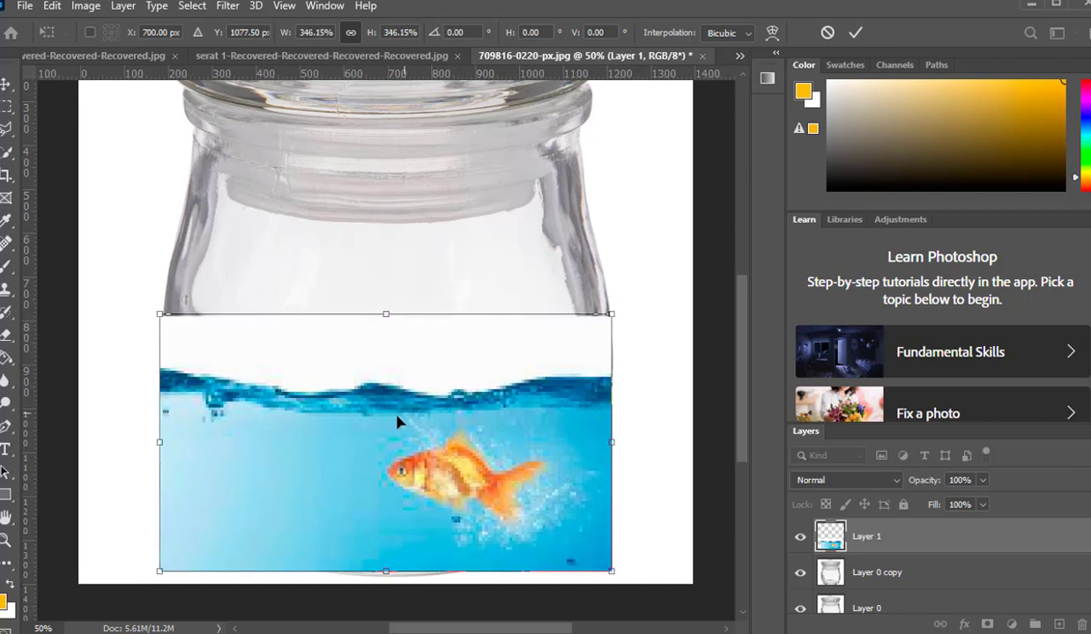
{"action": "left_click", "coordinate": [7, 83]}
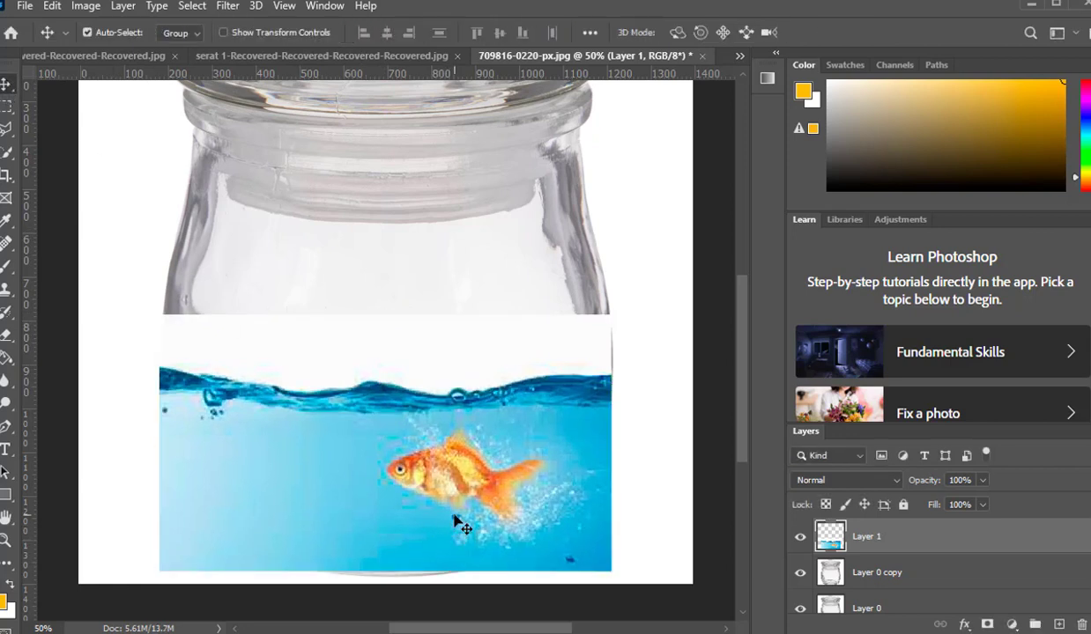
Set Layer 1's blend mode to Multiply and add a white layer mask.
{"action": "left_click", "coordinate": [879, 481]}
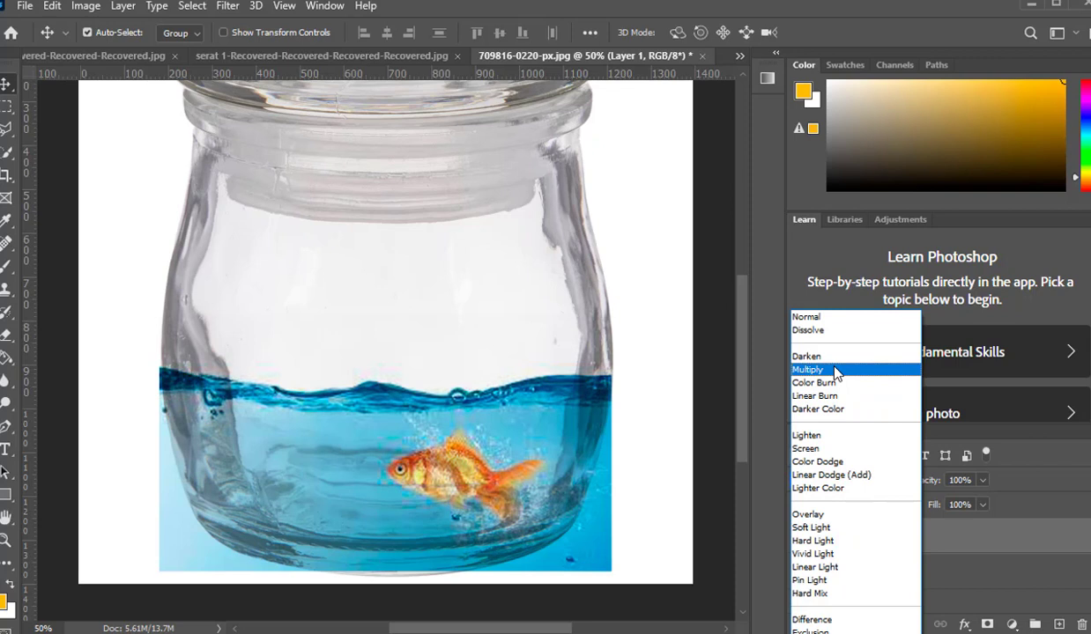
{"action": "left_click", "coordinate": [835, 370]}
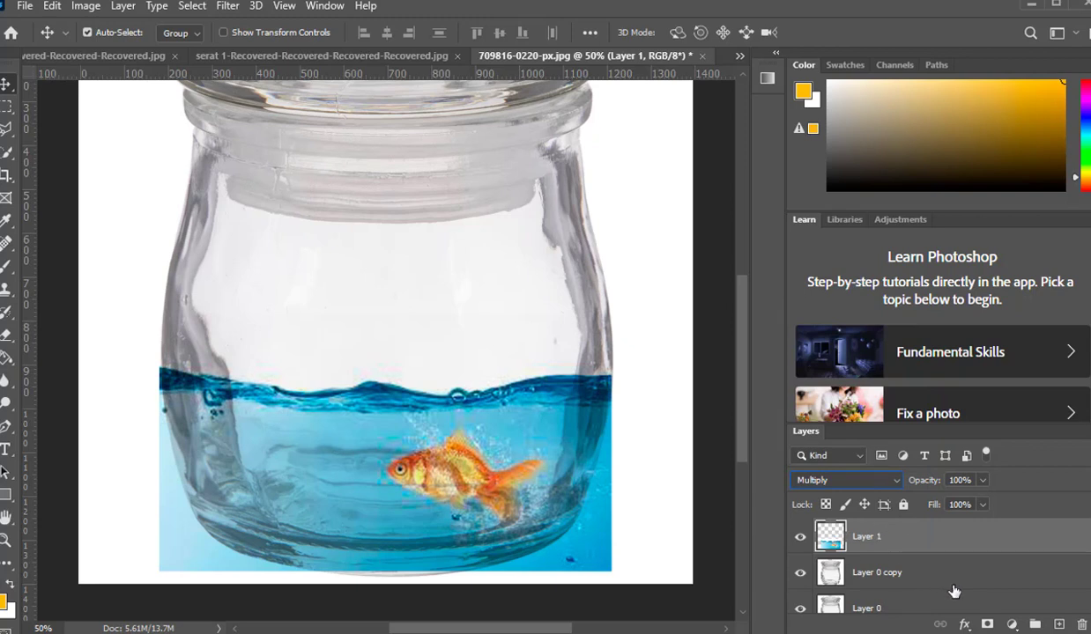
{"action": "left_click", "coordinate": [988, 624]}
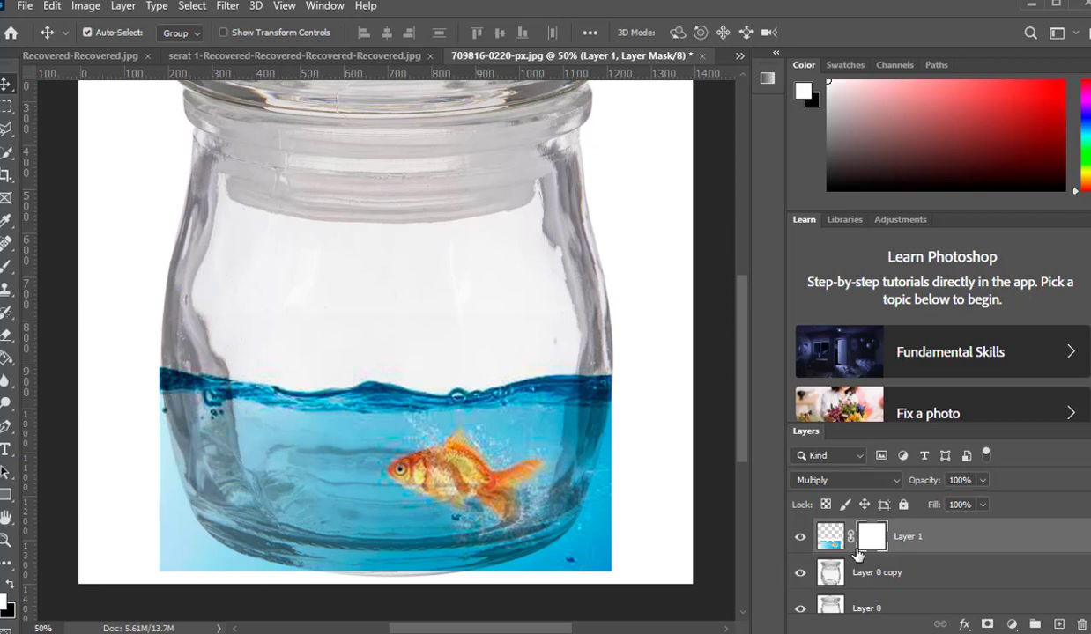
Paint black on the mask with the Brush to hide water past the jar's lower-right edge.
{"action": "left_click", "coordinate": [11, 584]}
{"action": "left_click", "coordinate": [7, 265]}
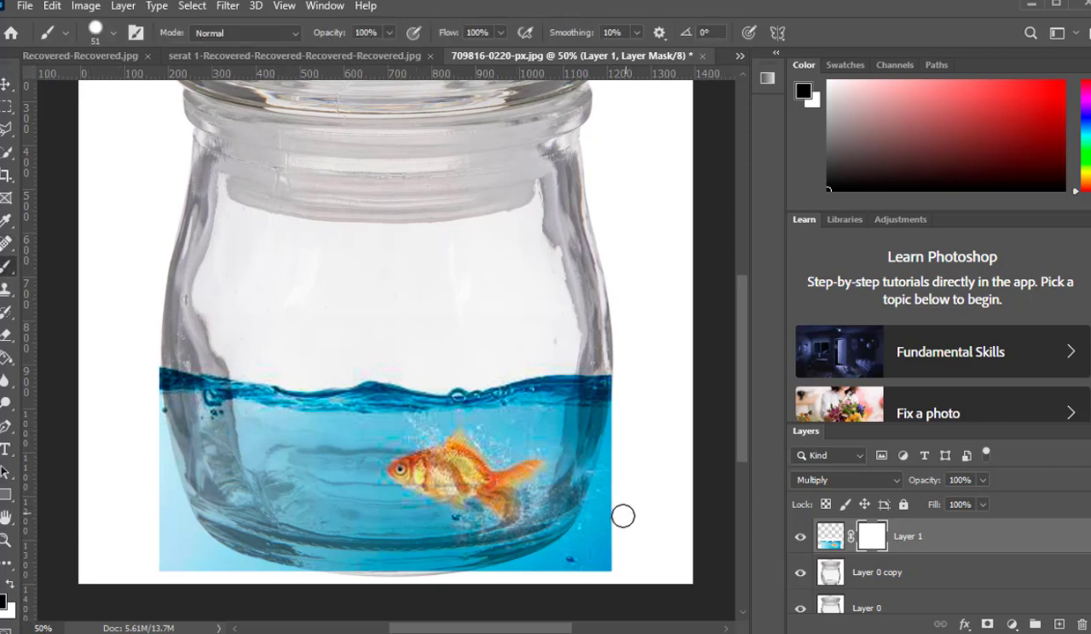
{"action": "left_click_drag", "start_coordinate": [623, 515], "coordinate": [601, 573]}
{"action": "left_click_drag", "start_coordinate": [630, 509], "coordinate": [537, 590]}
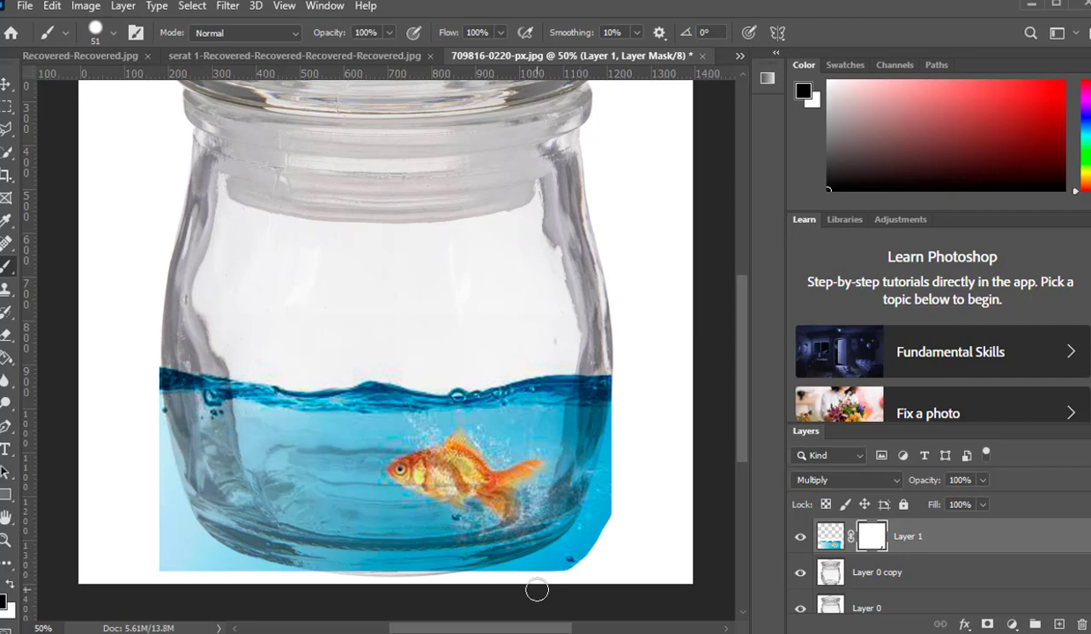
Set the brush to 0% hardness and 75 px size.
{"action": "right_click", "coordinate": [500, 393]}
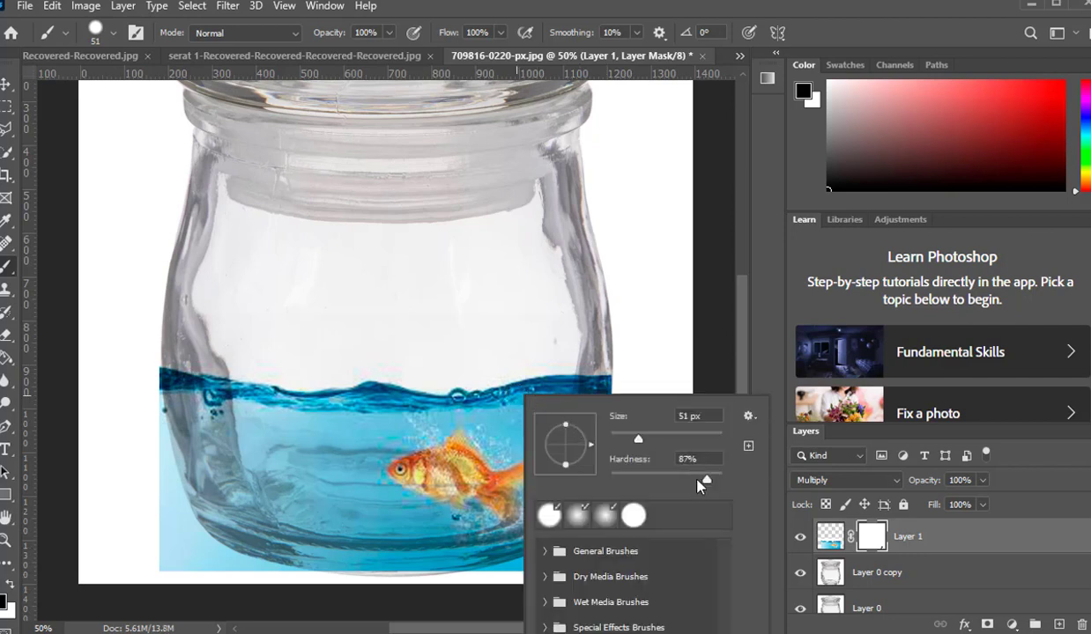
{"action": "mouse_move", "coordinate": [705, 480]}
{"action": "left_mouse_down"}
{"action": "mouse_move", "coordinate": [633, 480]}
{"action": "mouse_move", "coordinate": [587, 465]}
{"action": "left_mouse_up"}
{"action": "key", "text": "Return"}
{"action": "right_click", "coordinate": [527, 512]}
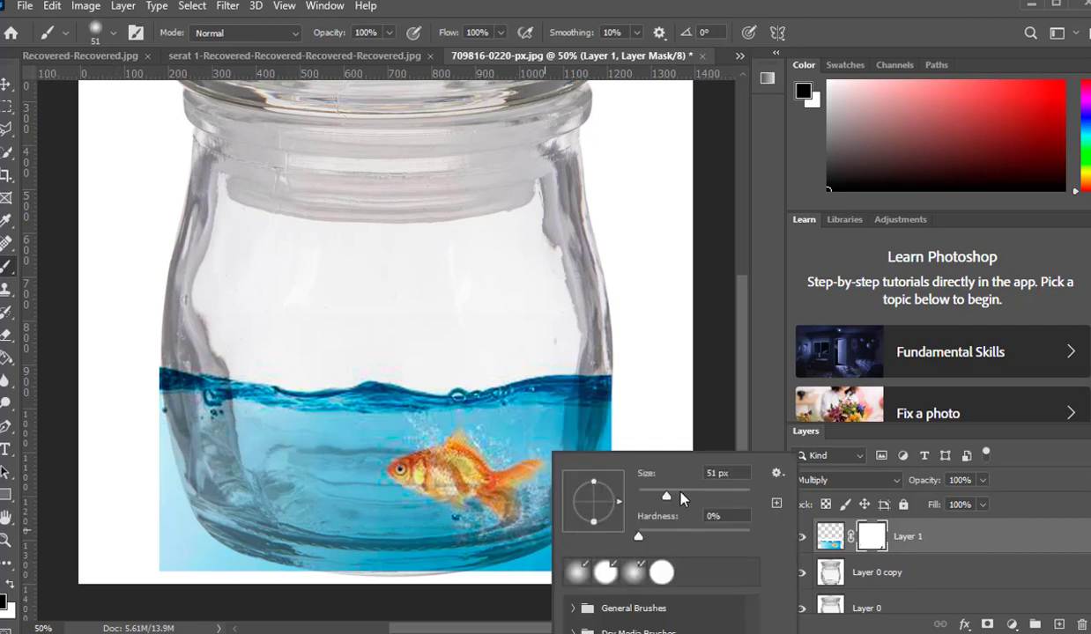
{"action": "left_click", "coordinate": [681, 495]}
{"action": "left_click", "coordinate": [647, 409]}
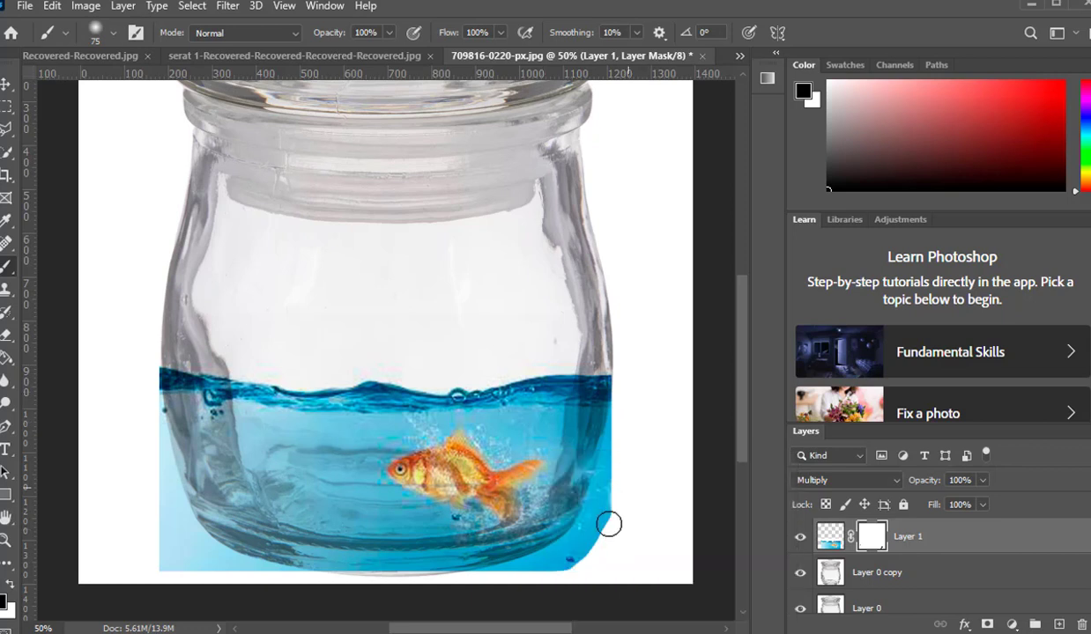
Paint black on the mask along the jar's right, lower-left and bottom edges to hide overflow water.
{"action": "mouse_move", "coordinate": [609, 524]}
{"action": "left_mouse_down"}
{"action": "mouse_move", "coordinate": [589, 552]}
{"action": "mouse_move", "coordinate": [519, 578]}
{"action": "mouse_move", "coordinate": [588, 541]}
{"action": "mouse_move", "coordinate": [613, 494]}
{"action": "mouse_move", "coordinate": [625, 411]}
{"action": "mouse_move", "coordinate": [608, 501]}
{"action": "mouse_move", "coordinate": [576, 539]}
{"action": "mouse_move", "coordinate": [538, 567]}
{"action": "mouse_move", "coordinate": [460, 592]}
{"action": "mouse_move", "coordinate": [581, 547]}
{"action": "mouse_move", "coordinate": [638, 418]}
{"action": "mouse_move", "coordinate": [622, 430]}
{"action": "mouse_move", "coordinate": [618, 418]}
{"action": "mouse_move", "coordinate": [619, 448]}
{"action": "left_mouse_up"}
{"action": "mouse_move", "coordinate": [619, 463]}
{"action": "left_mouse_down"}
{"action": "mouse_move", "coordinate": [592, 467]}
{"action": "mouse_move", "coordinate": [576, 501]}
{"action": "mouse_move", "coordinate": [605, 504]}
{"action": "mouse_move", "coordinate": [625, 404]}
{"action": "mouse_move", "coordinate": [606, 503]}
{"action": "left_mouse_up"}
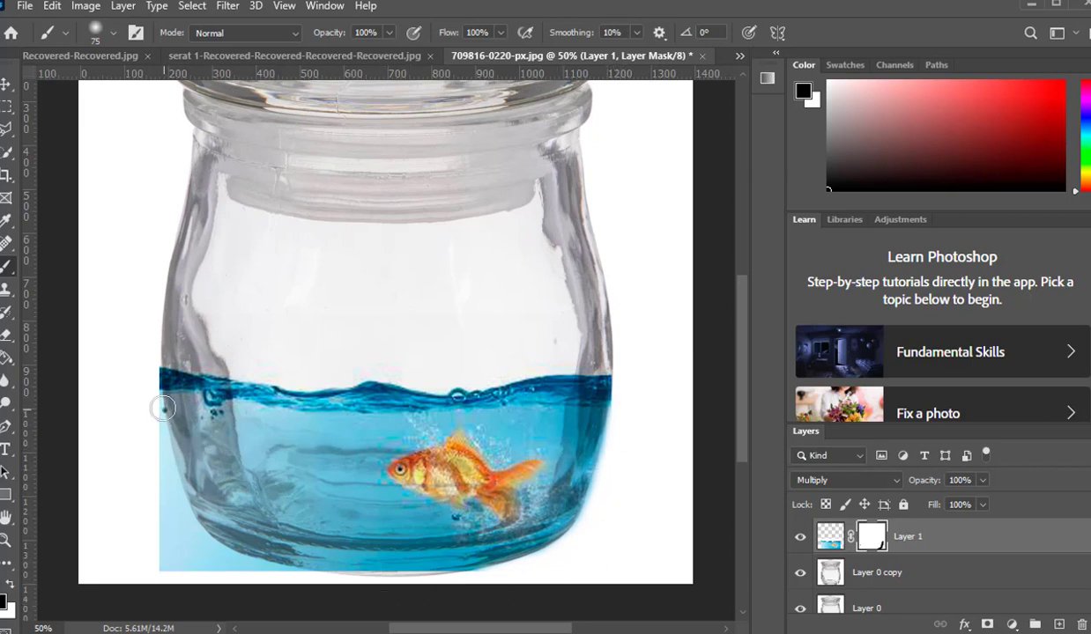
{"action": "mouse_move", "coordinate": [151, 472]}
{"action": "left_mouse_down"}
{"action": "mouse_move", "coordinate": [178, 579]}
{"action": "mouse_move", "coordinate": [202, 565]}
{"action": "mouse_move", "coordinate": [237, 587]}
{"action": "mouse_move", "coordinate": [270, 577]}
{"action": "mouse_move", "coordinate": [239, 568]}
{"action": "mouse_move", "coordinate": [295, 584]}
{"action": "mouse_move", "coordinate": [249, 573]}
{"action": "mouse_move", "coordinate": [191, 536]}
{"action": "mouse_move", "coordinate": [159, 448]}
{"action": "mouse_move", "coordinate": [144, 351]}
{"action": "mouse_move", "coordinate": [166, 475]}
{"action": "left_mouse_up"}
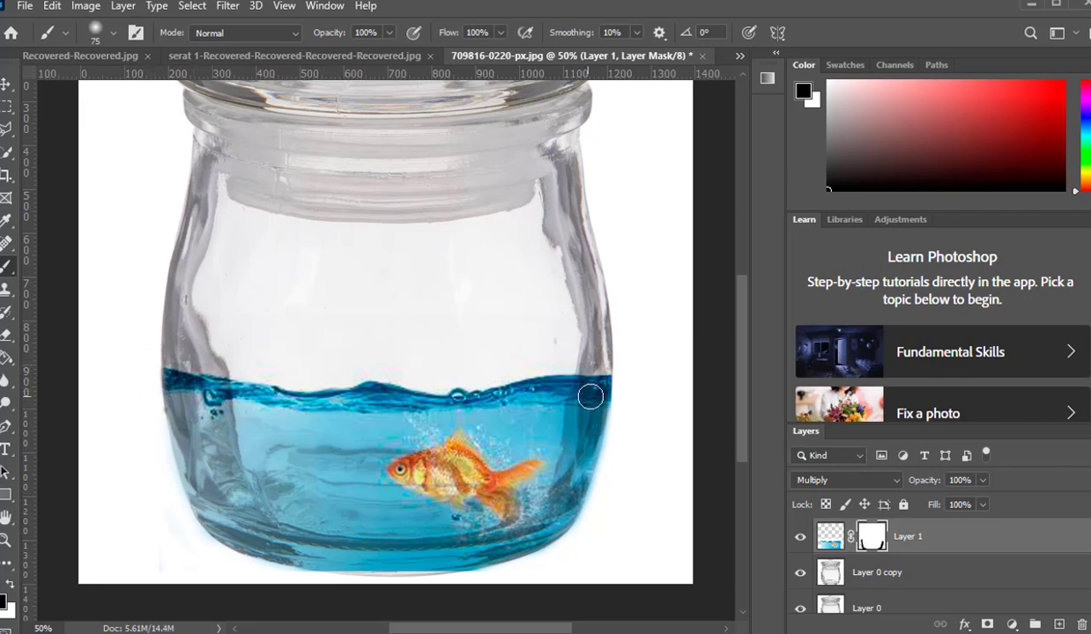
{"action": "mouse_move", "coordinate": [618, 394]}
{"action": "left_mouse_down"}
{"action": "mouse_move", "coordinate": [608, 471]}
{"action": "mouse_move", "coordinate": [574, 550]}
{"action": "mouse_move", "coordinate": [512, 571]}
{"action": "mouse_move", "coordinate": [267, 568]}
{"action": "mouse_move", "coordinate": [174, 531]}
{"action": "left_mouse_up"}
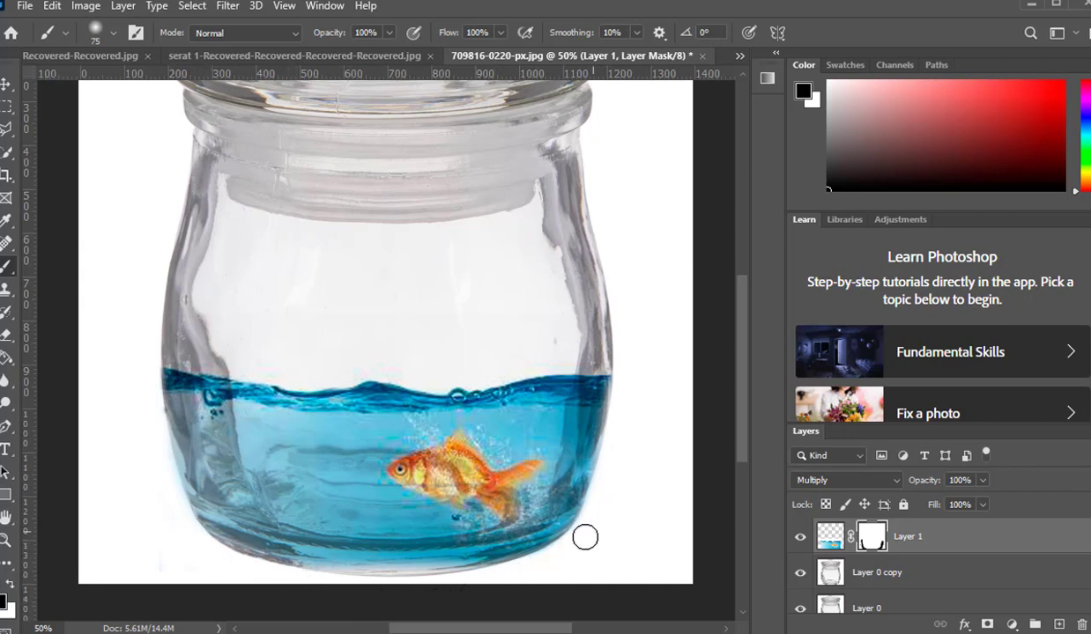
{"action": "mouse_move", "coordinate": [584, 535]}
{"action": "left_mouse_down"}
{"action": "mouse_move", "coordinate": [519, 561]}
{"action": "mouse_move", "coordinate": [339, 575]}
{"action": "mouse_move", "coordinate": [187, 523]}
{"action": "left_mouse_up"}
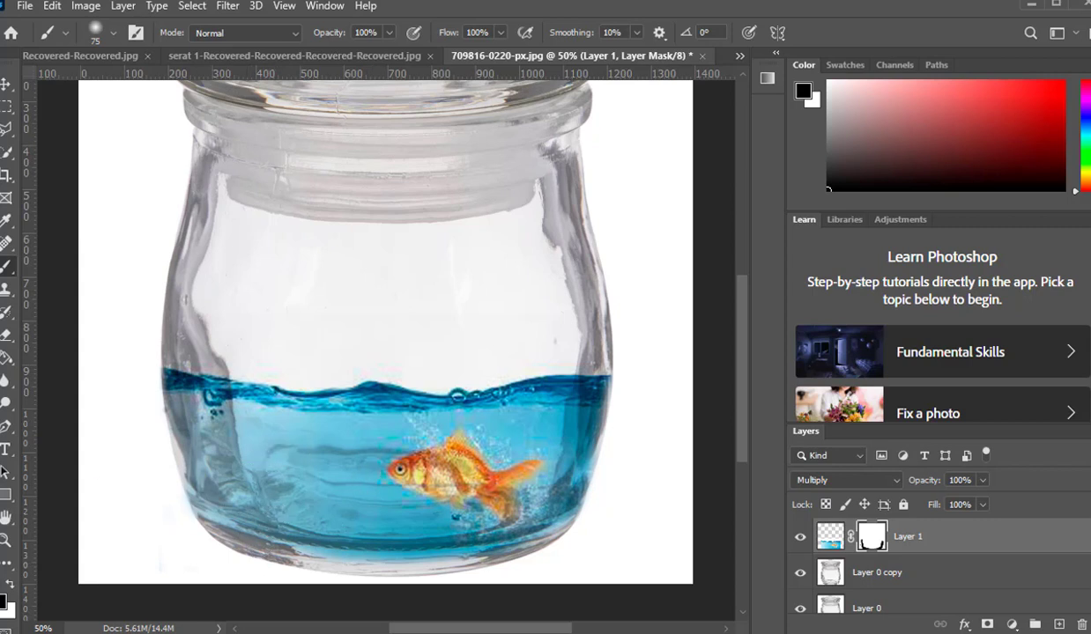
Zoom out to 33.3% to view the whole jar composite, then return to the Move tool.
{"action": "left_click", "coordinate": [6, 526]}
{"action": "left_click", "coordinate": [486, 409], "text": "alt"}
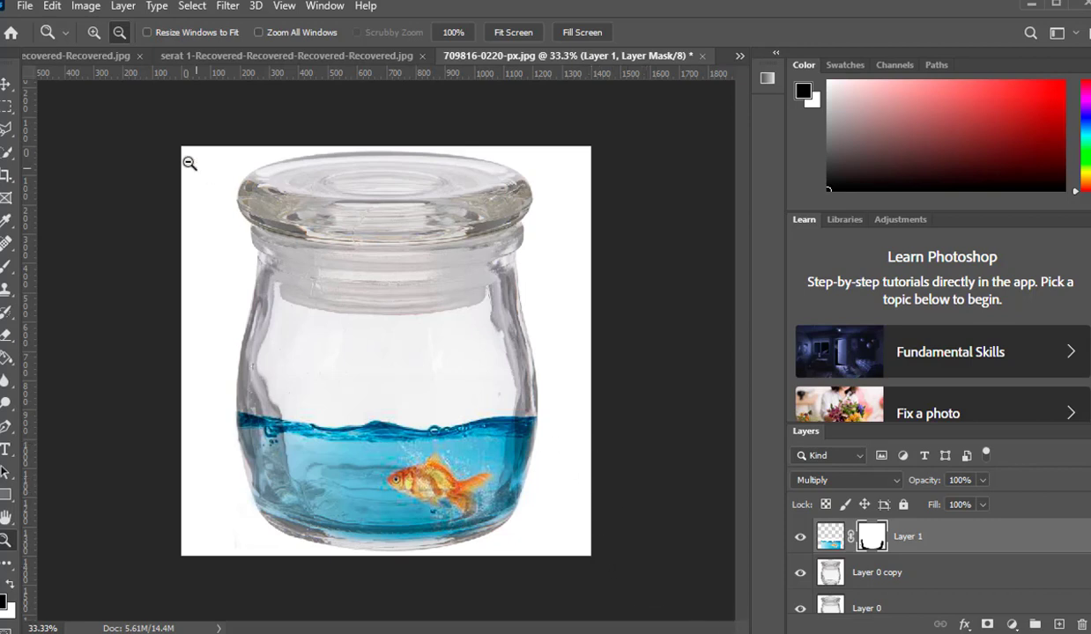
{"action": "left_click", "coordinate": [8, 84]}
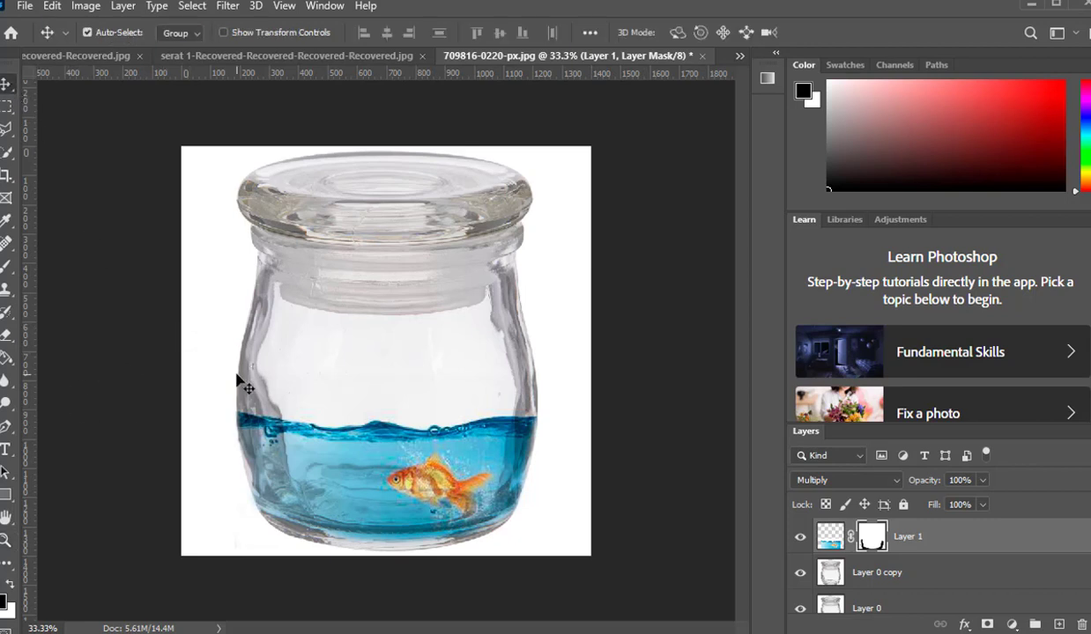